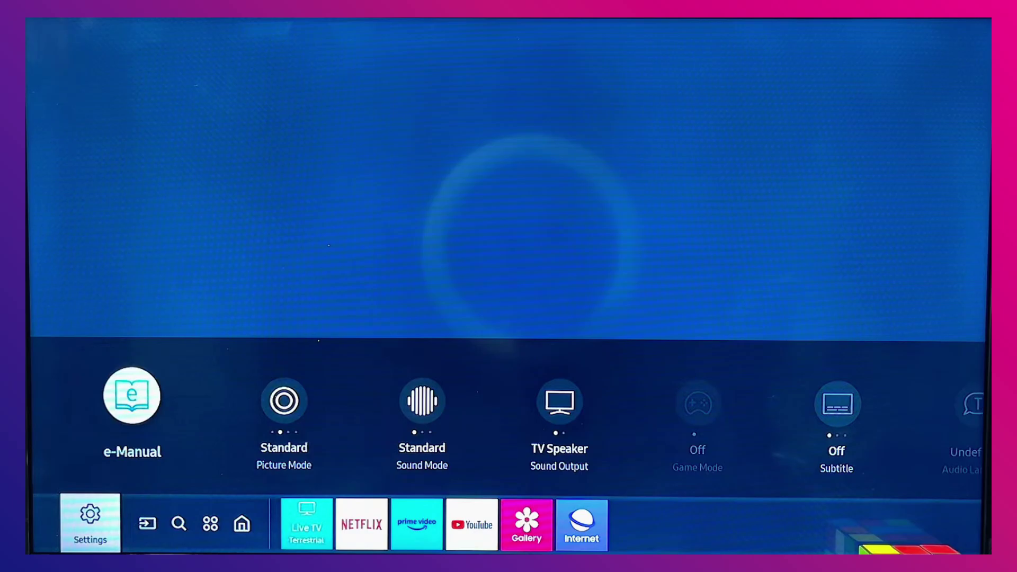
Open the full Settings menu on the Sound section, showing output, mode and expert settings
key("Return")
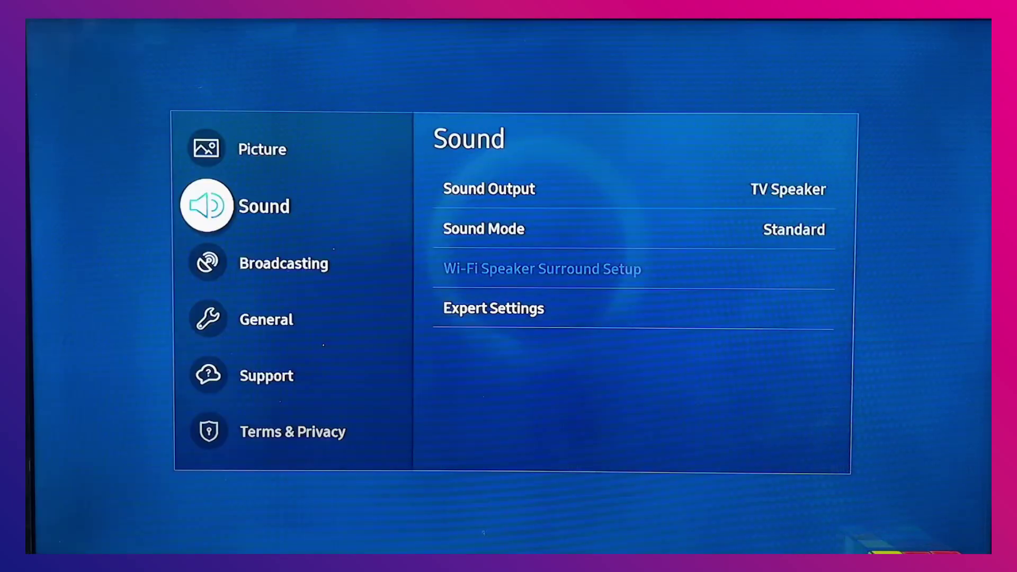